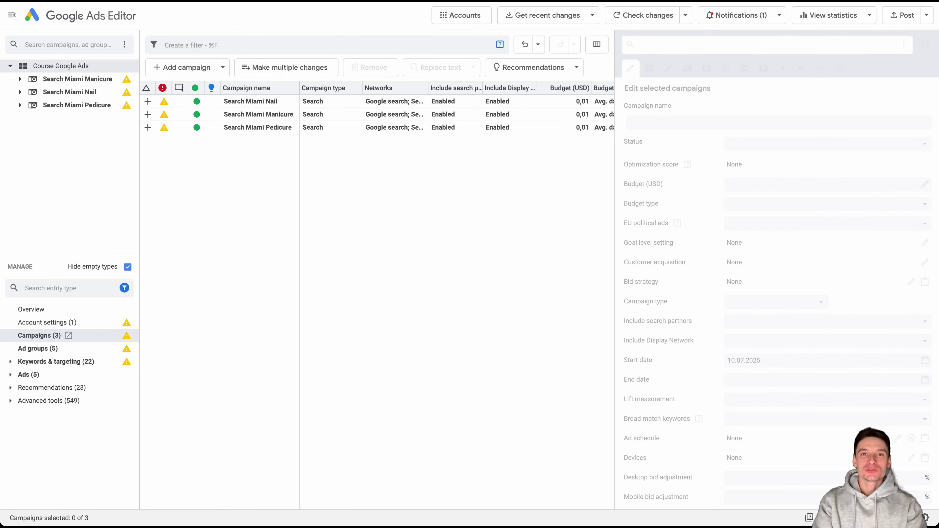
- Select all three campaigns and set their average daily budget to 10 USD
key("super+a")
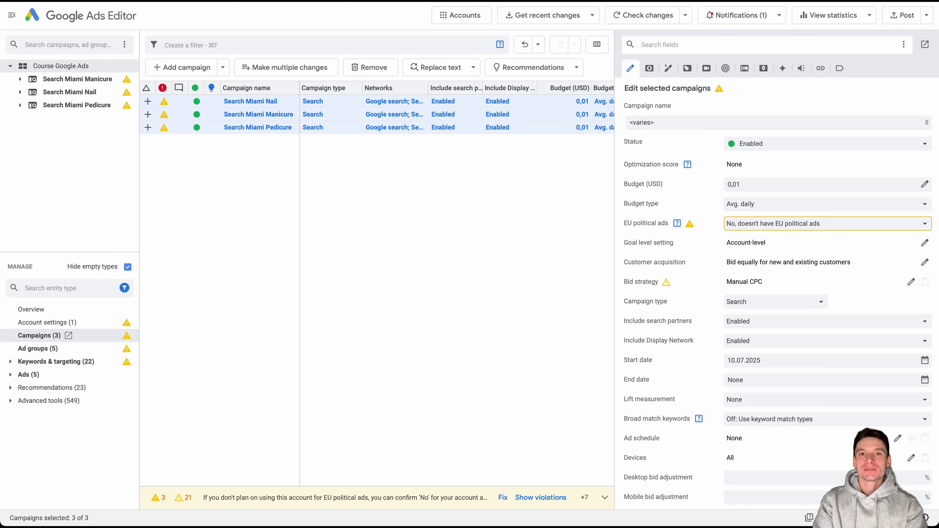
key("BackSpace")
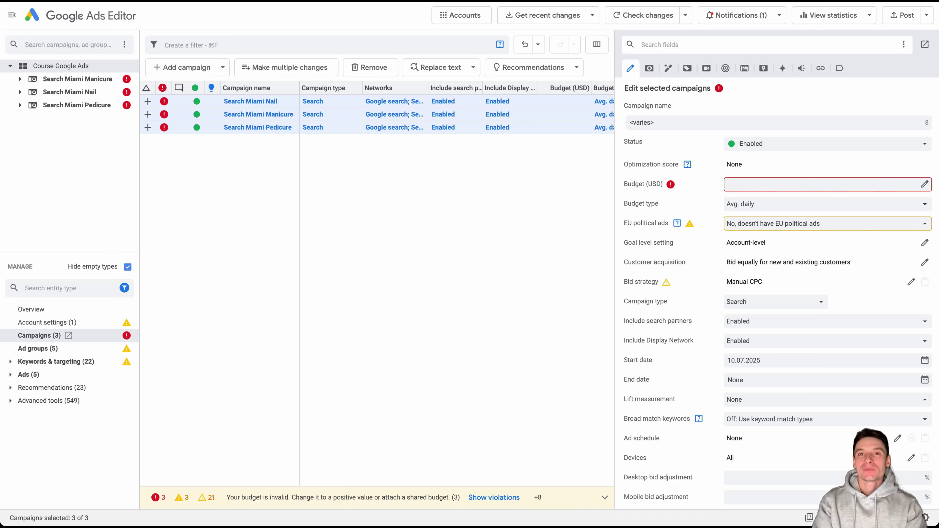
left_click(734, 184)
type("10")
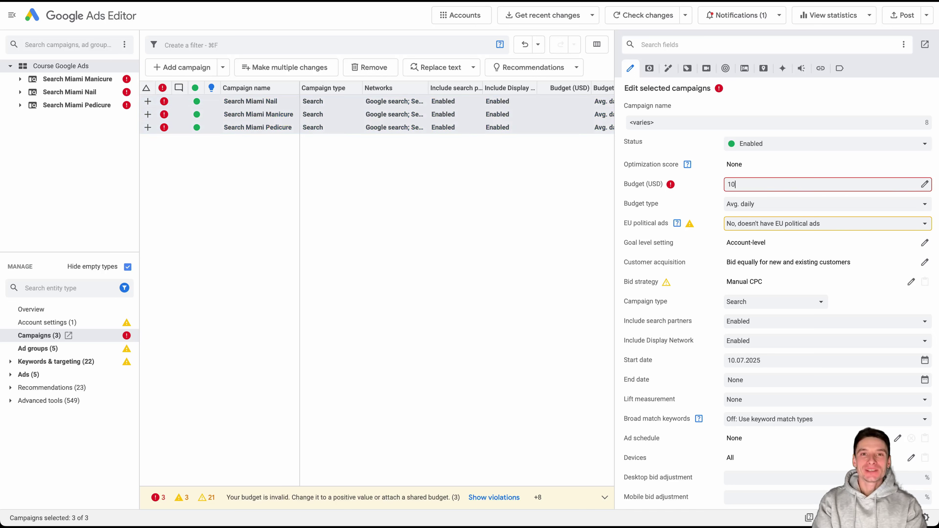
key("Return")
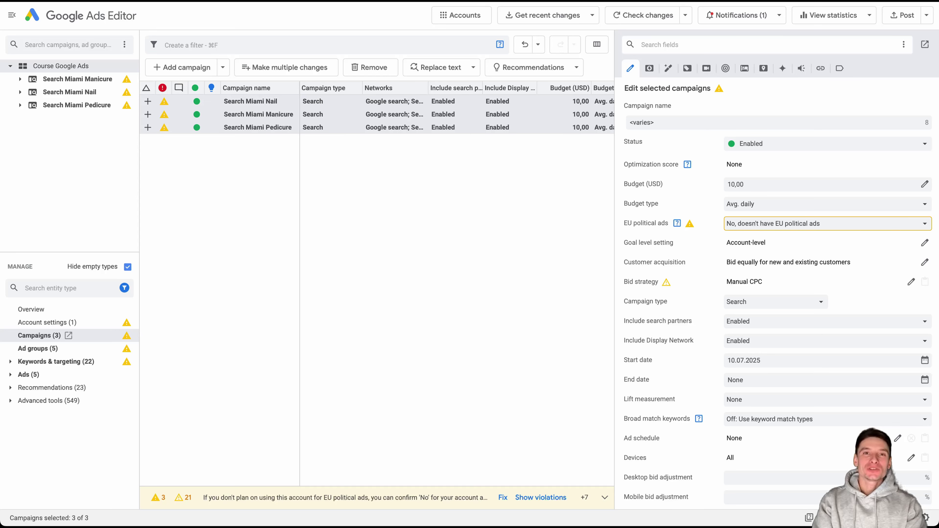
- Set the selected campaigns' bid strategy to Manual CPC with Enhanced CPC enabled
left_click(912, 282)
left_click(429, 189)
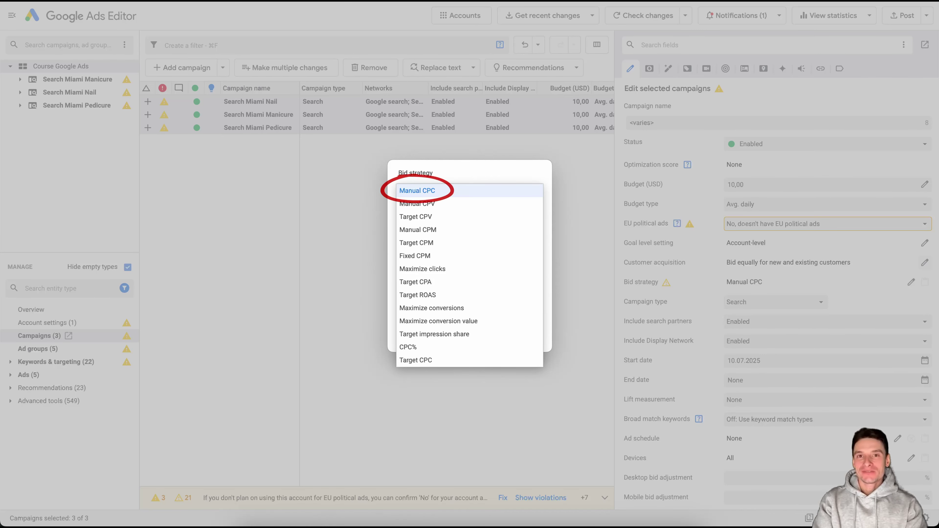
key("Return")
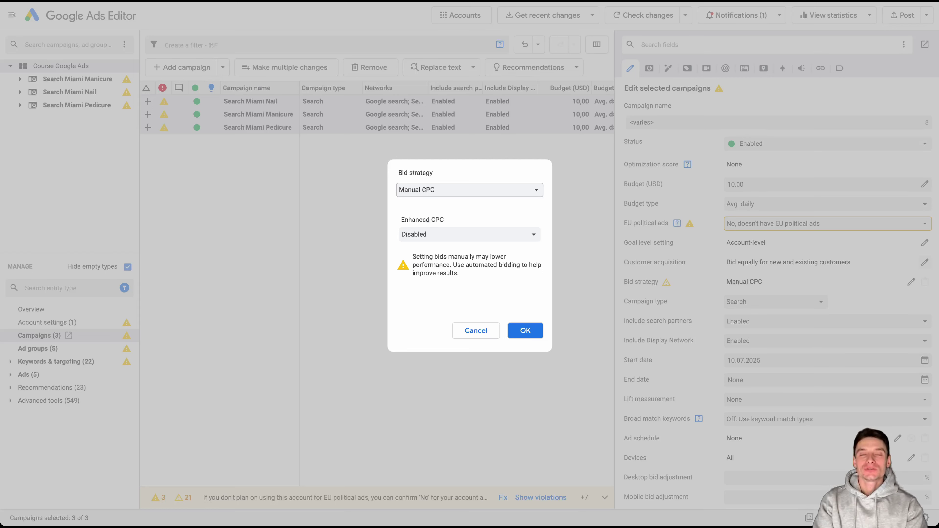
left_click(470, 234)
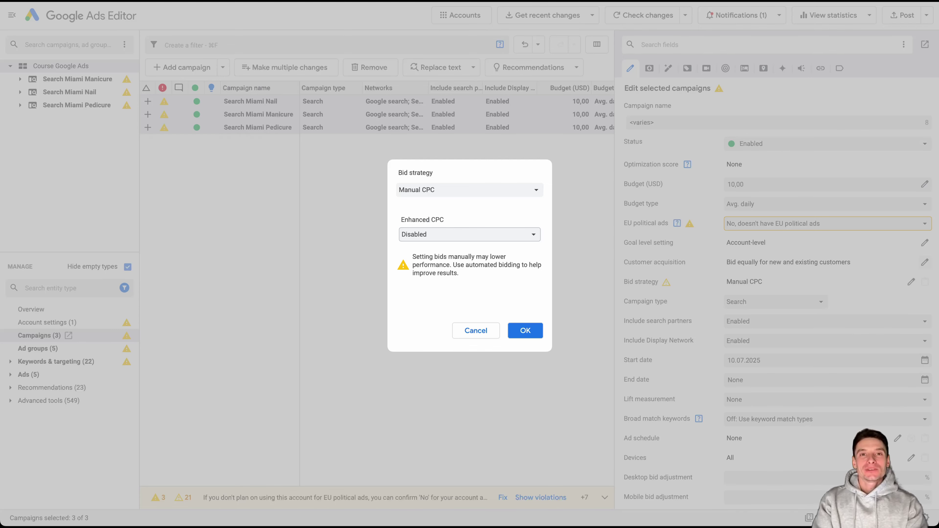
key("Down")
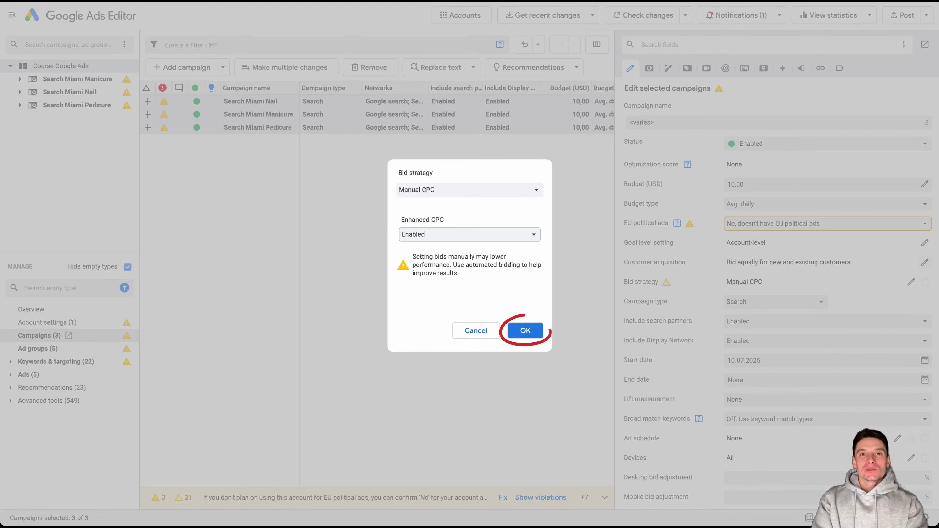
key("Return")
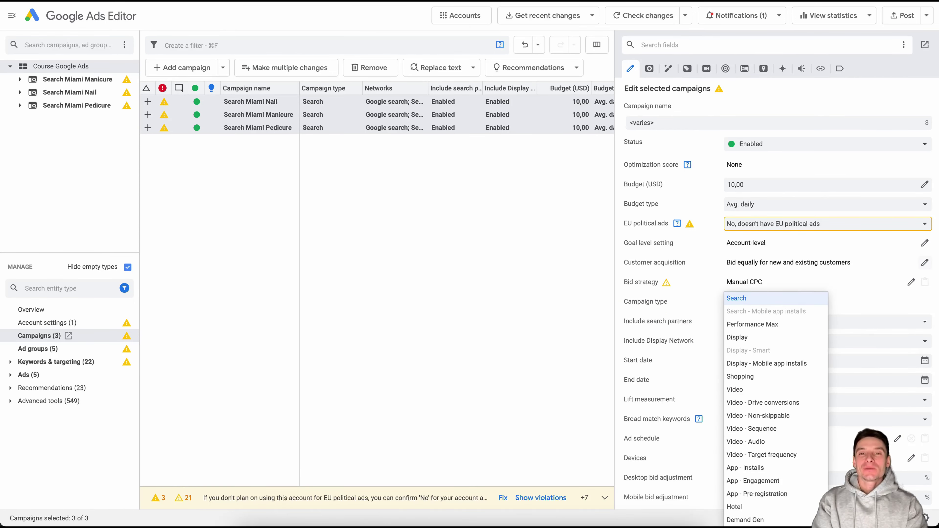
- Disable search partners and the Display Network for the selected campaigns, with Search as the campaign type
key("Escape")
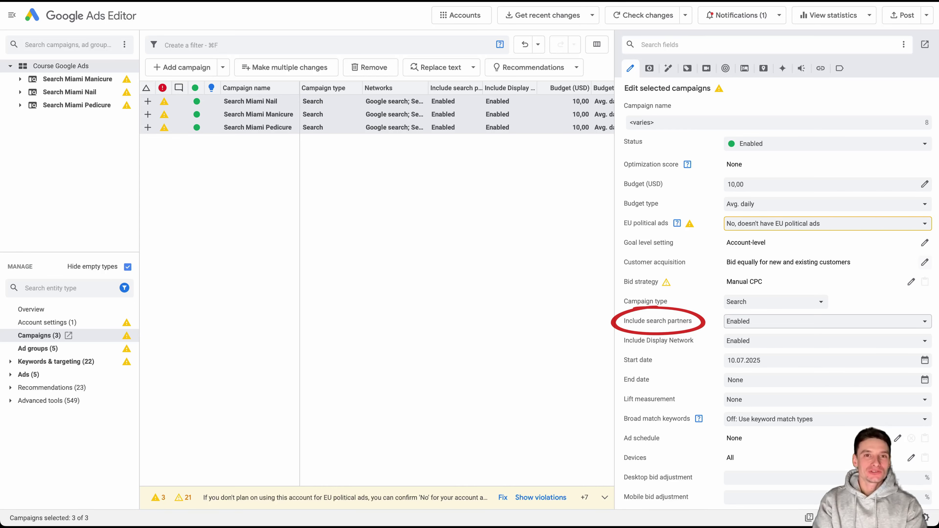
left_click(828, 321)
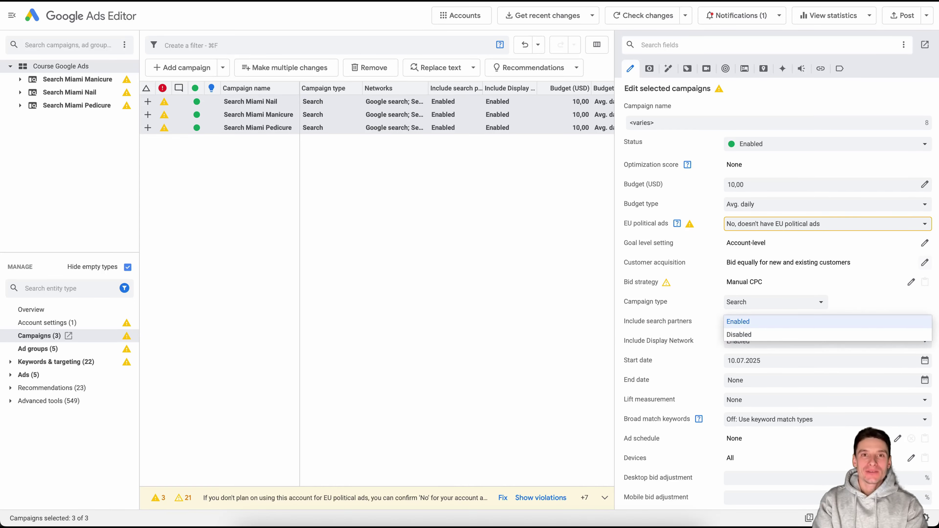
left_click(738, 334)
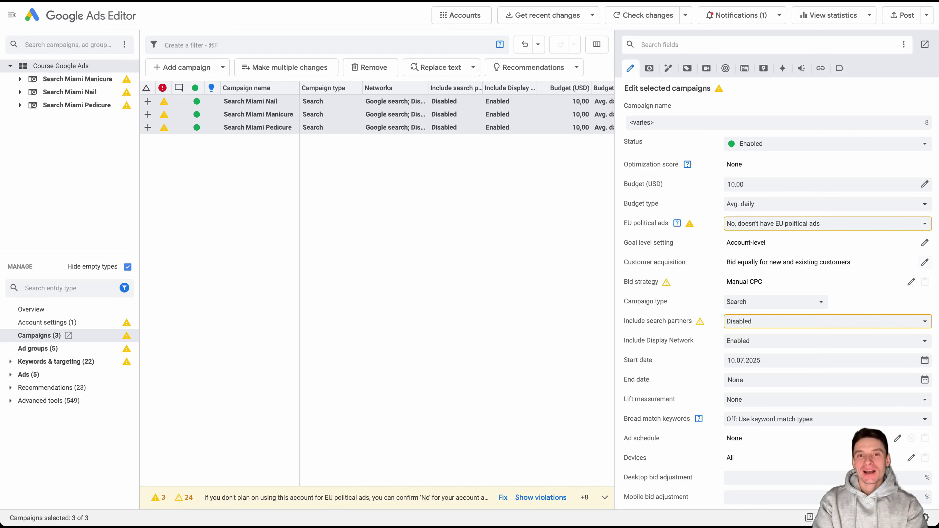
mouse_move(701, 321)
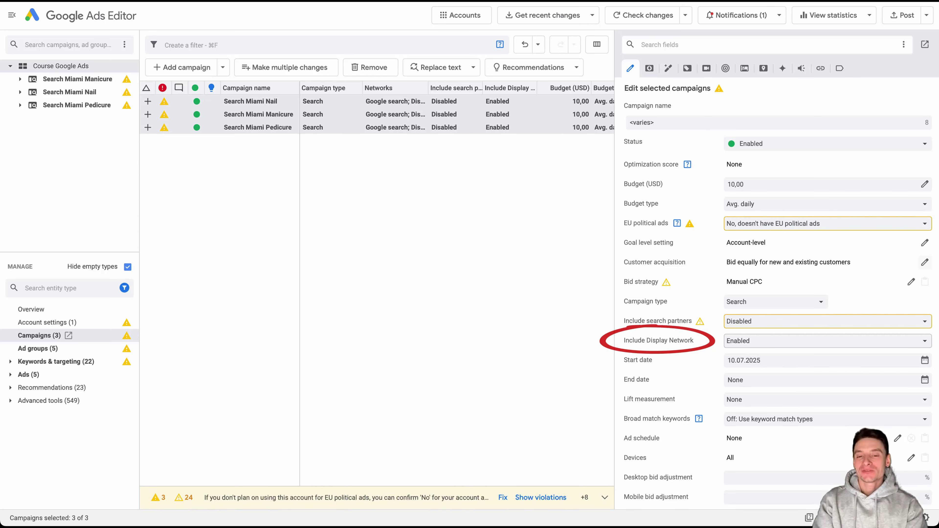
left_click(828, 341)
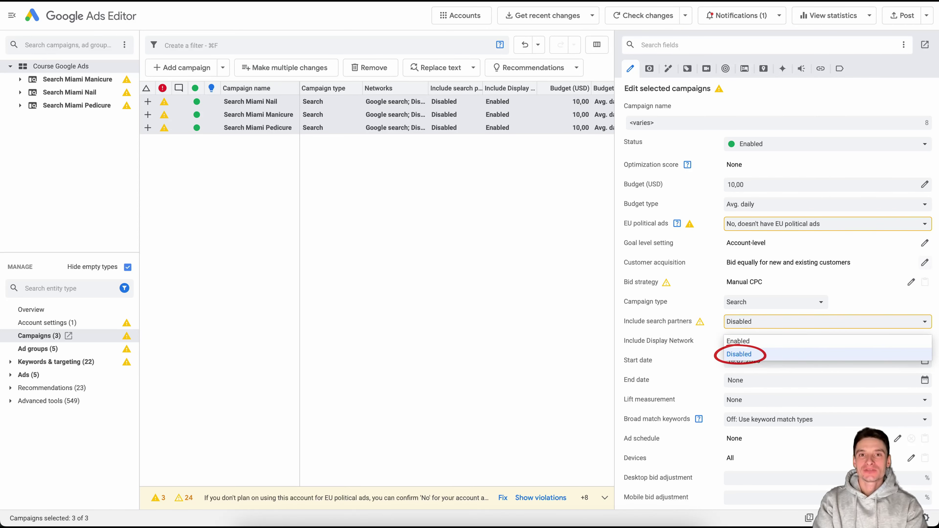
left_click(739, 354)
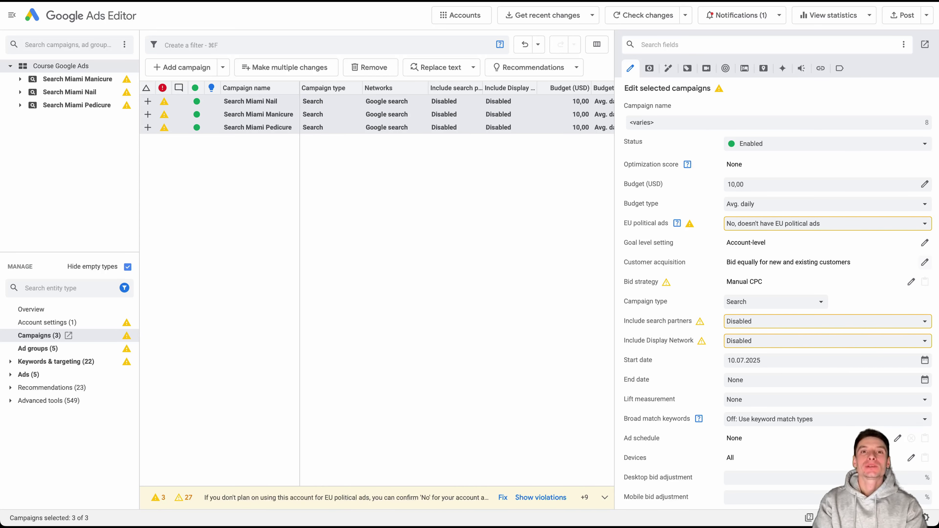
left_click(775, 301)
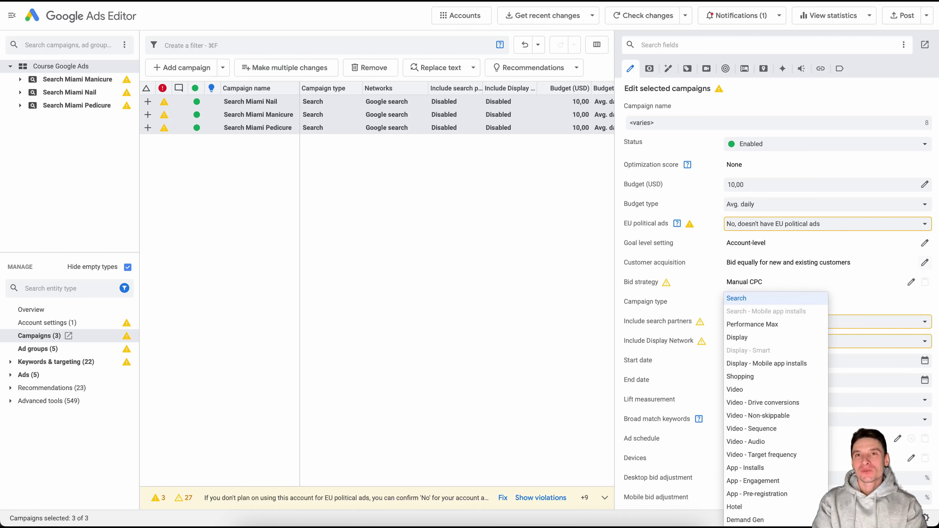
key("Return")
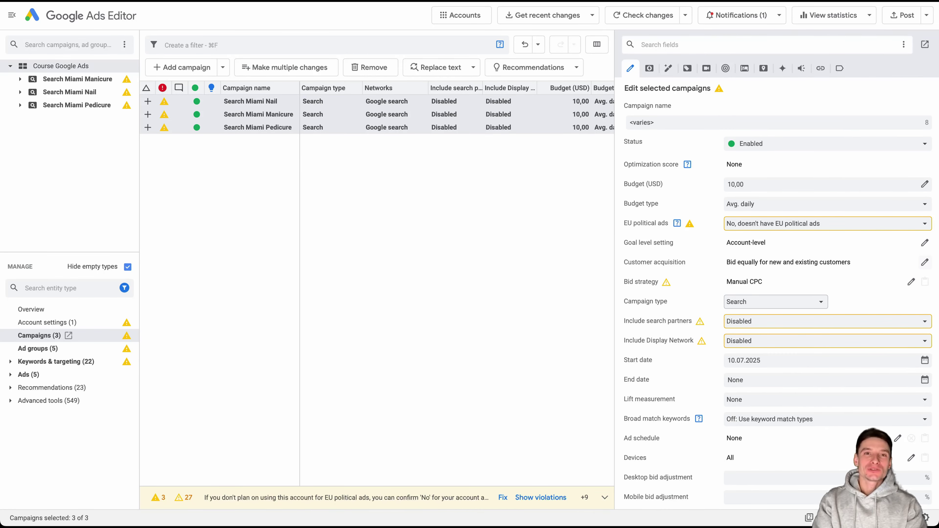
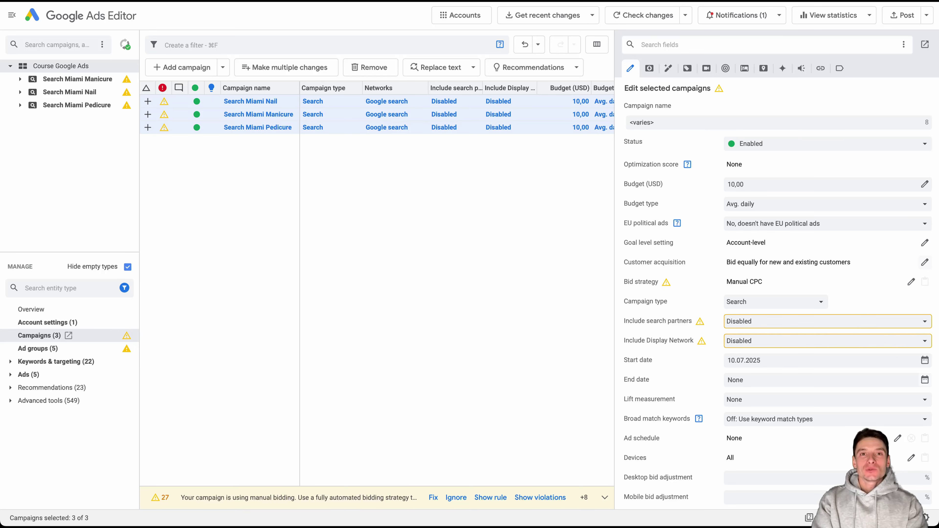
- Review the content exclusion categories and set the campaigns' targeting method to People in or regularly in your targeted locations
scroll(777, 296, "down", 10)
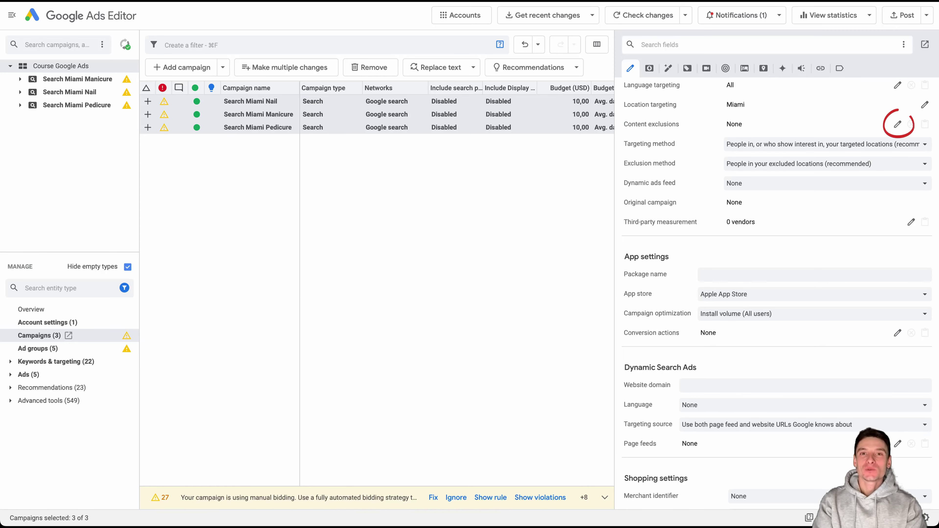
left_click(897, 125)
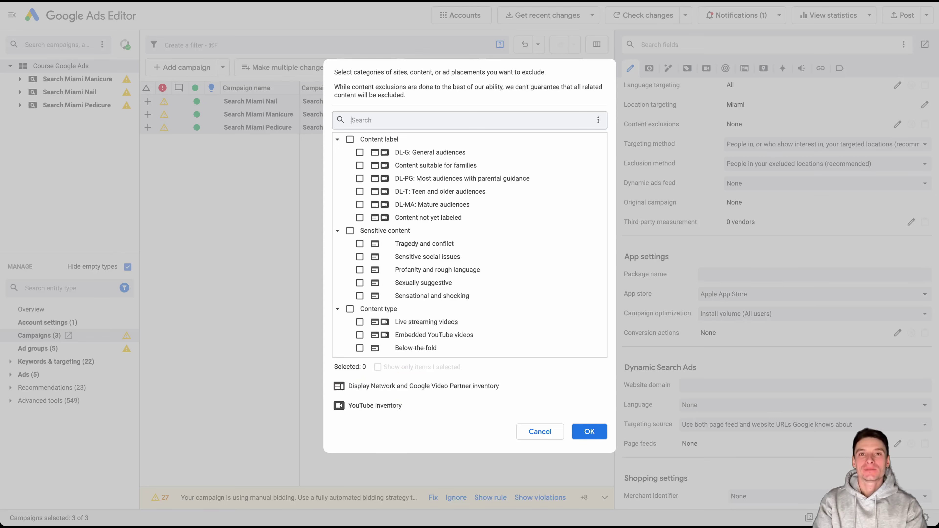
key("Escape")
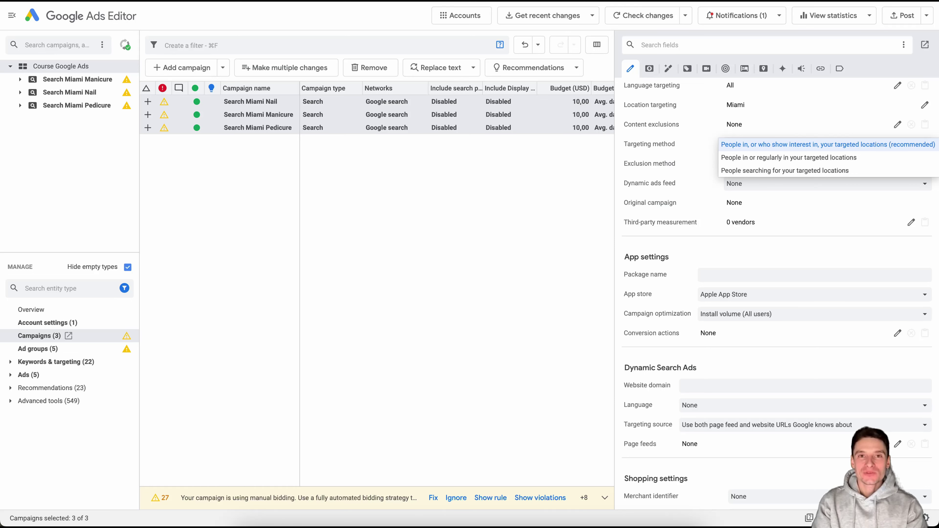
key("Down")
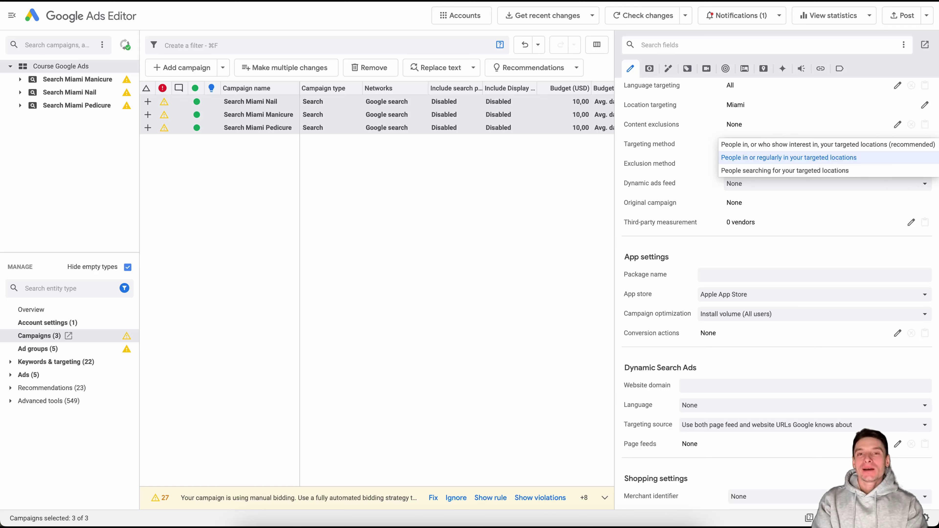
key("Down")
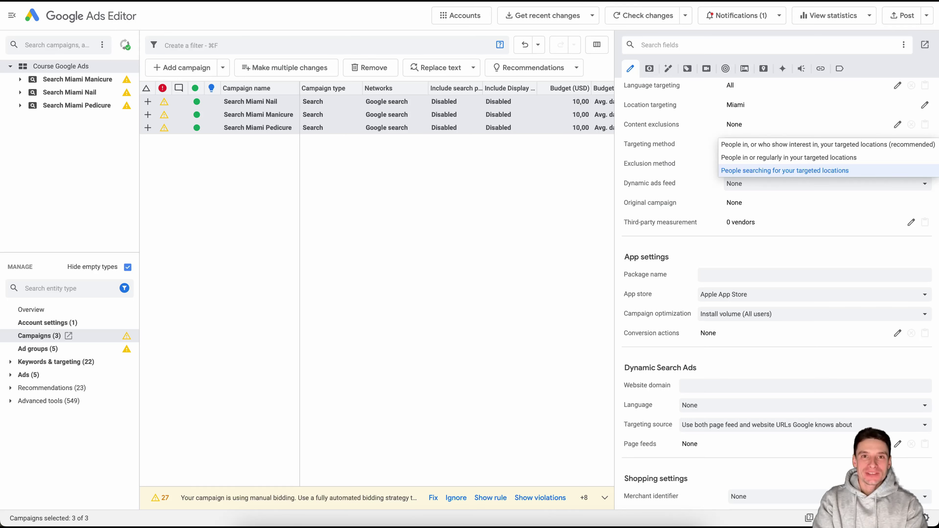
left_click(789, 157)
left_click(827, 164)
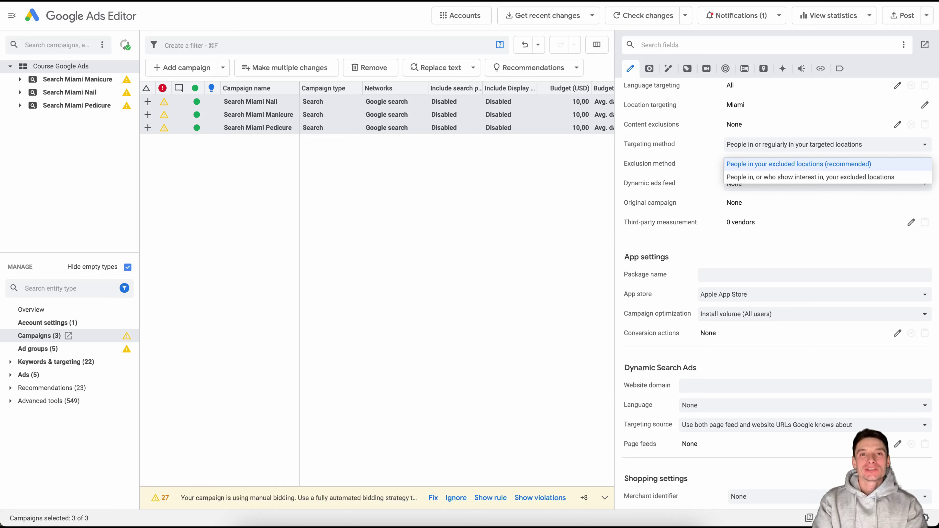
- View the targeted locations, unhide the empty entity types and open the list of negative locations
left_click(11, 362)
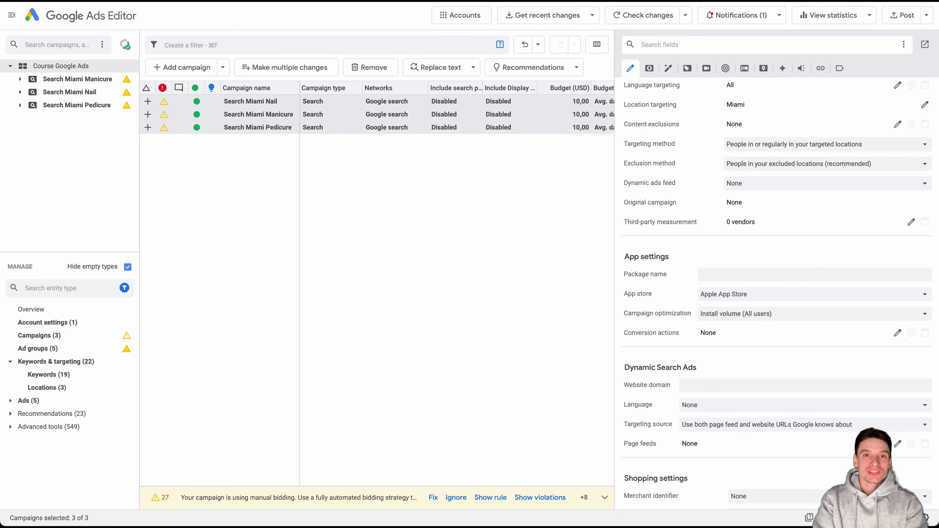
left_click(47, 388)
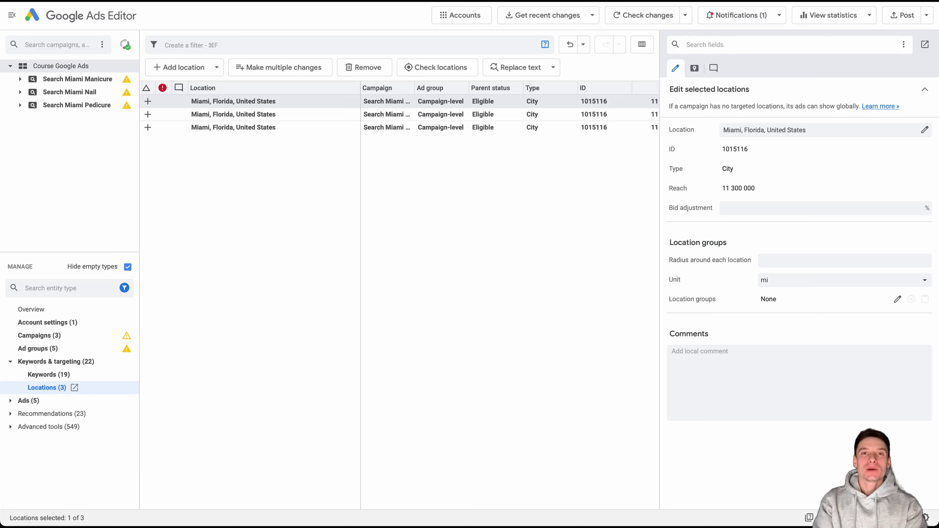
left_click(128, 266)
left_click(61, 478)
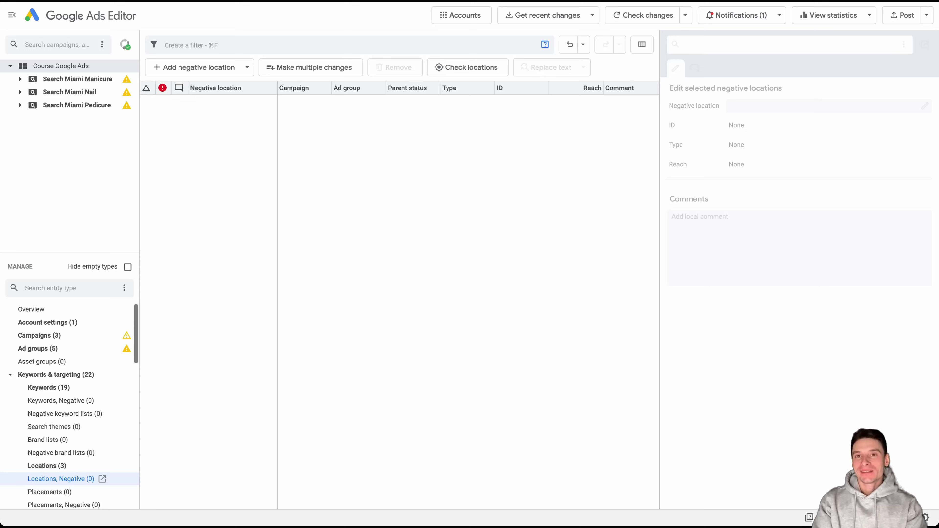
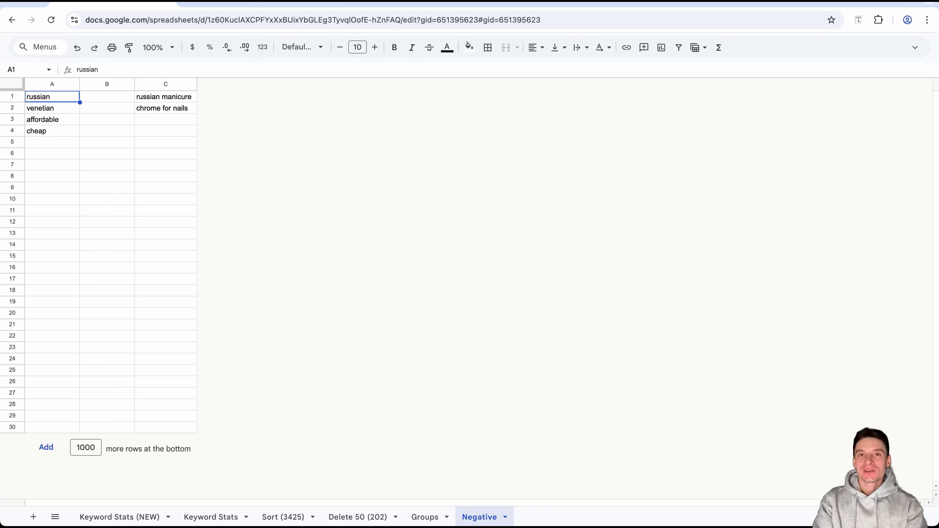
- Copy the negative keywords in cells A1:A4 of the Negative sheet and switch back to Google Ads Editor
key("ctrl+shift+Down")
key("super+c")
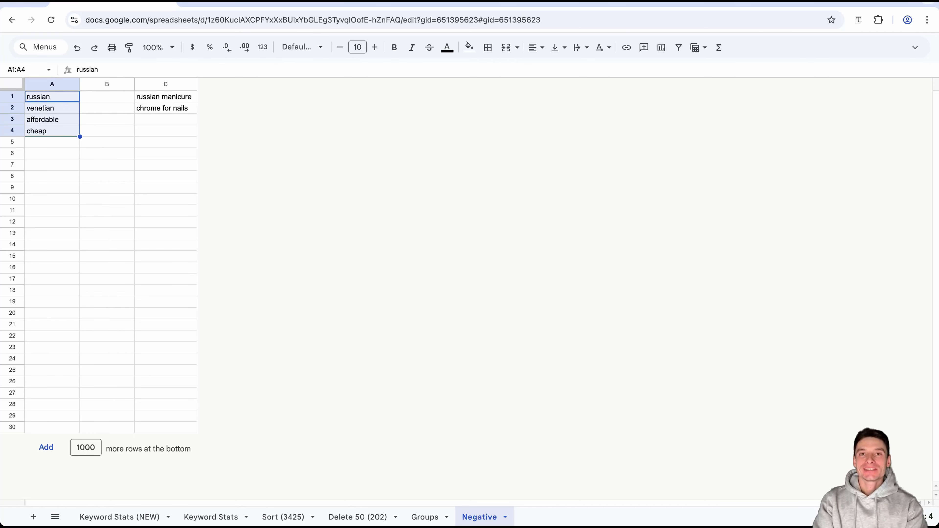
key("super+Tab")
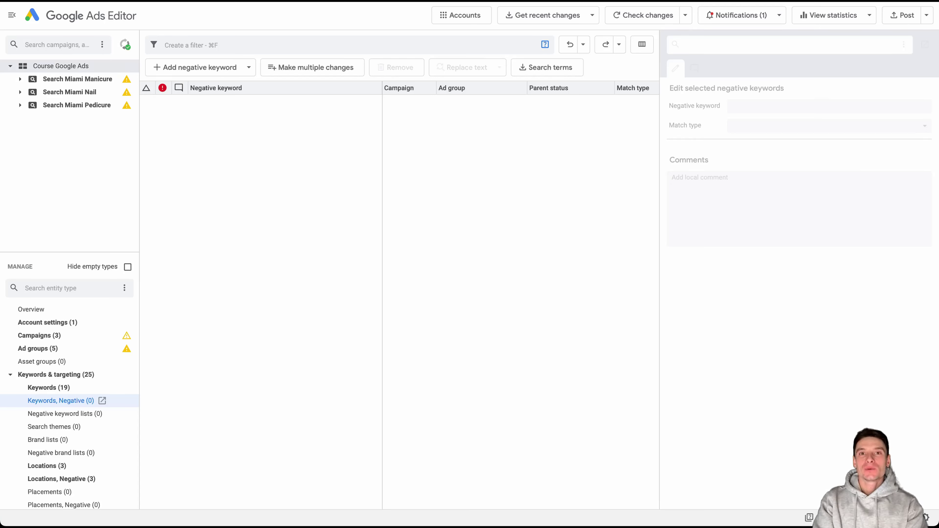
- Paste the copied negative keywords russian, venetian, affordable and cheap into a bulk change and assign their column to Keyword
left_click(312, 67)
left_click(466, 159)
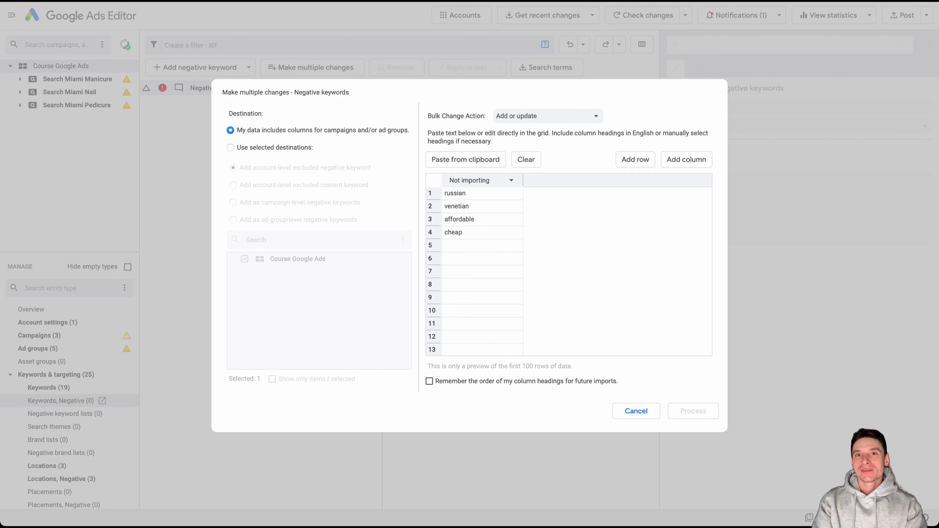
left_click(481, 180)
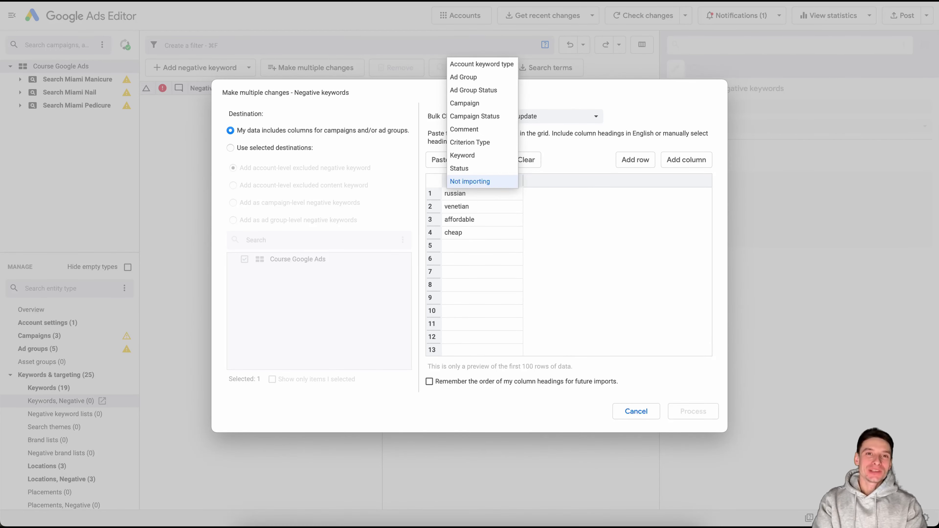
left_click(462, 155)
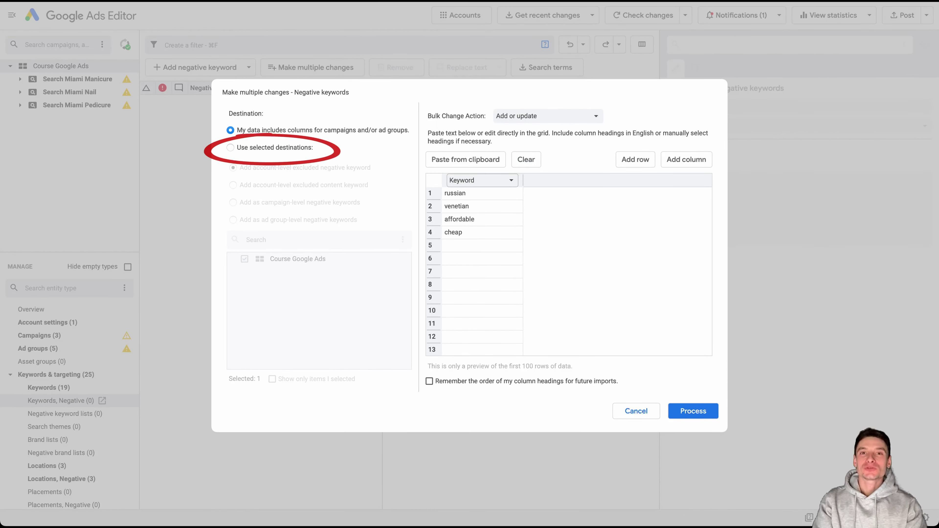
- Add the pasted terms as campaign-level negative keywords to all three Miami campaigns and keep all proposed changes
left_click(230, 148)
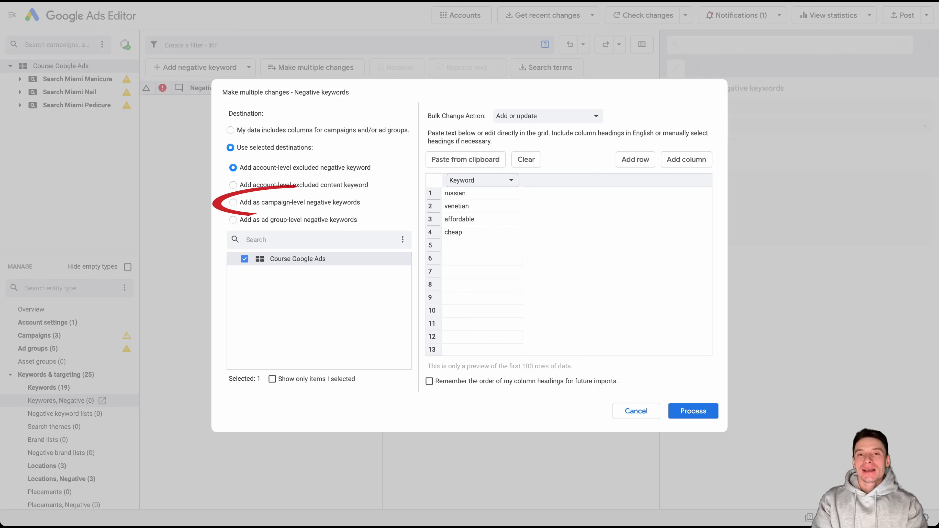
left_click(233, 202)
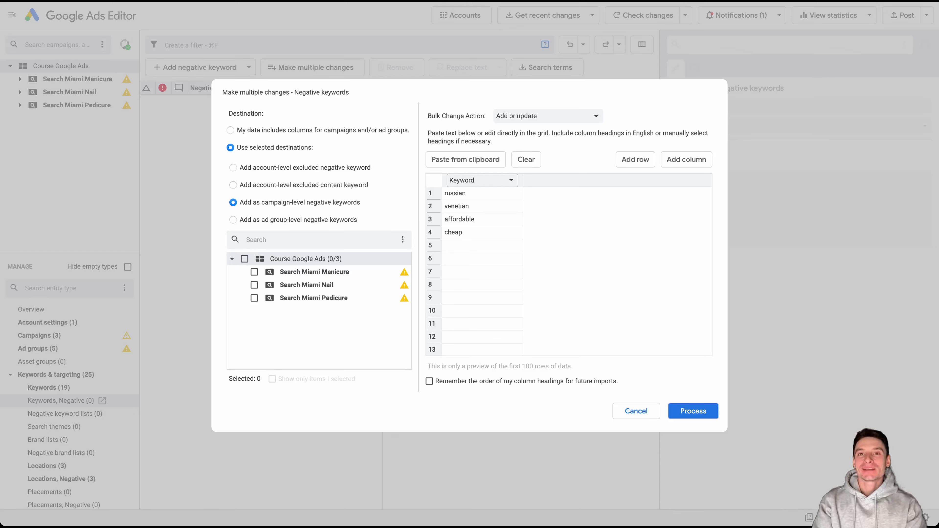
left_click(245, 259)
left_click(693, 411)
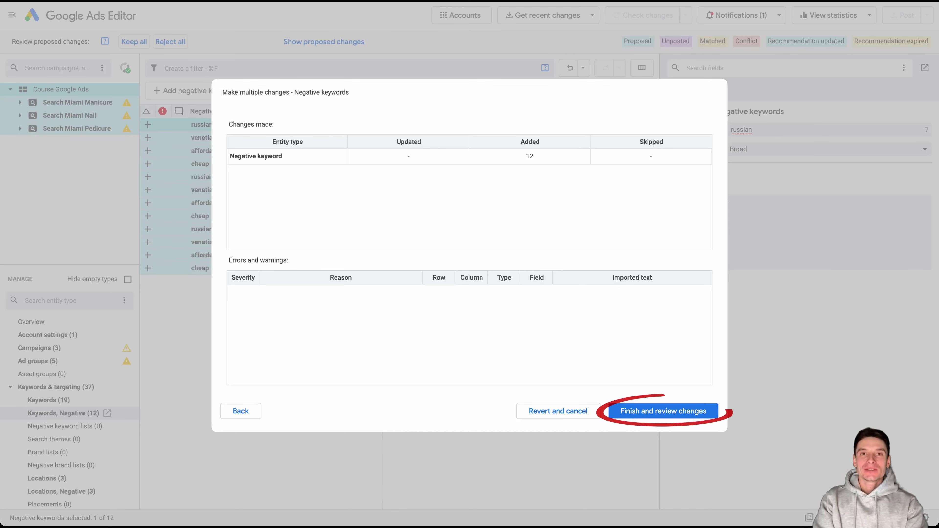
left_click(663, 412)
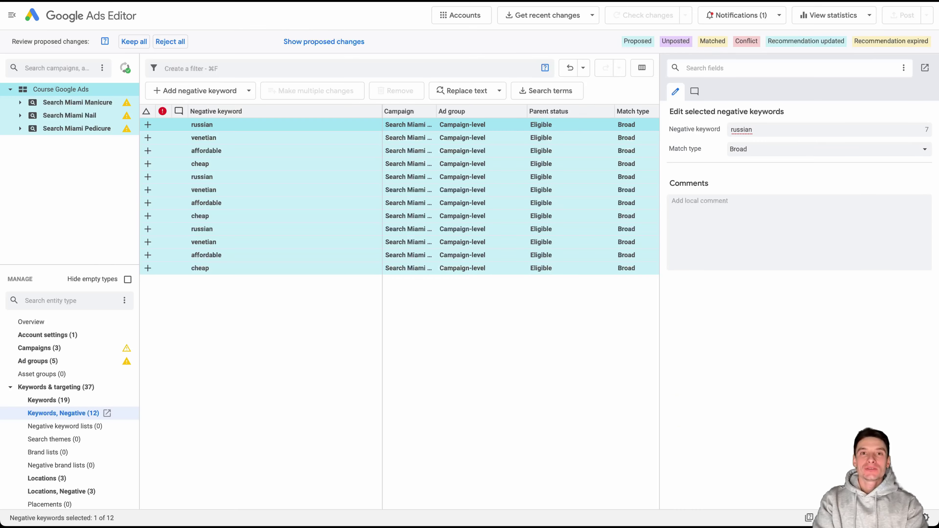
left_click(134, 42)
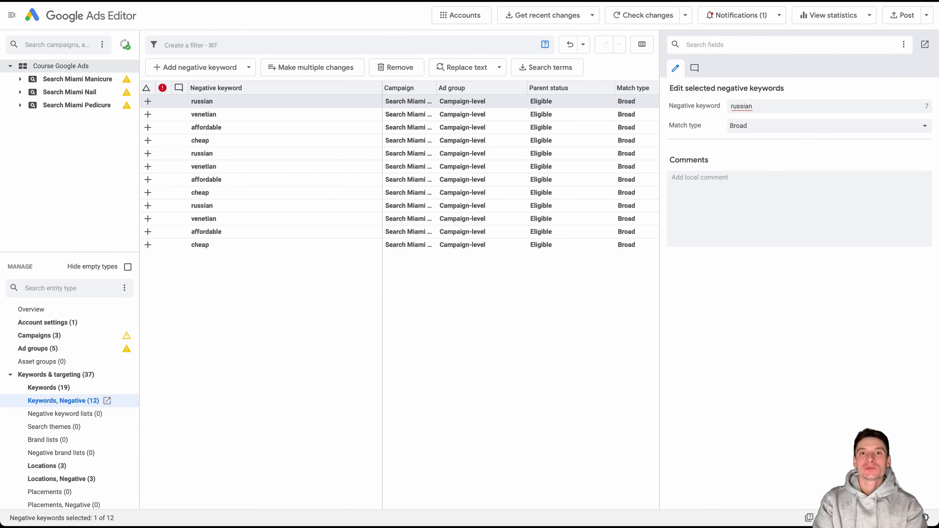
- Sort the negative keywords by name and bulk-add russian manicure and chrome for nails as campaign-level negatives to all three campaigns
left_click(216, 88)
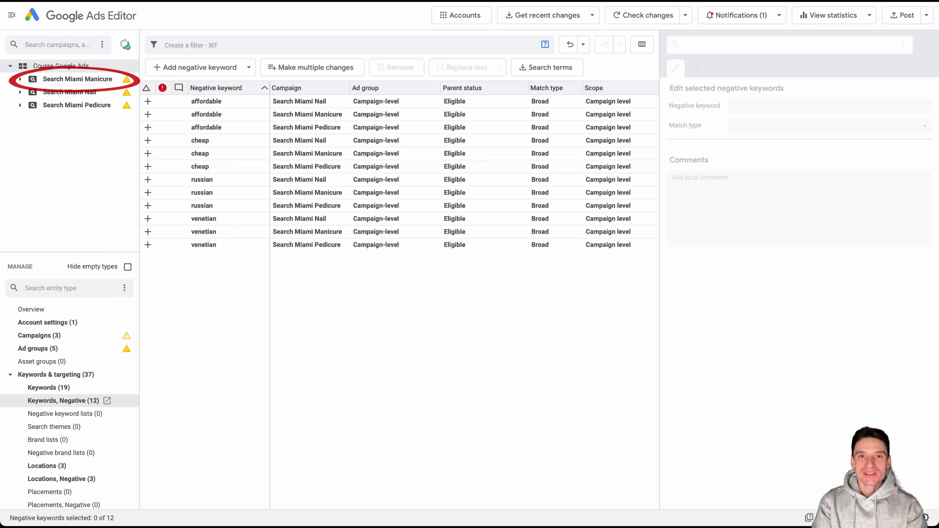
left_click(77, 79)
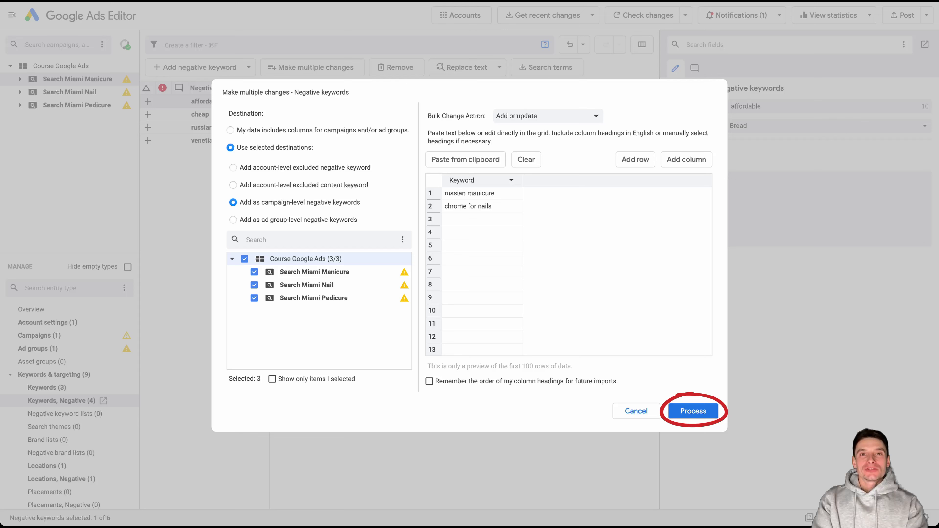
key("Return")
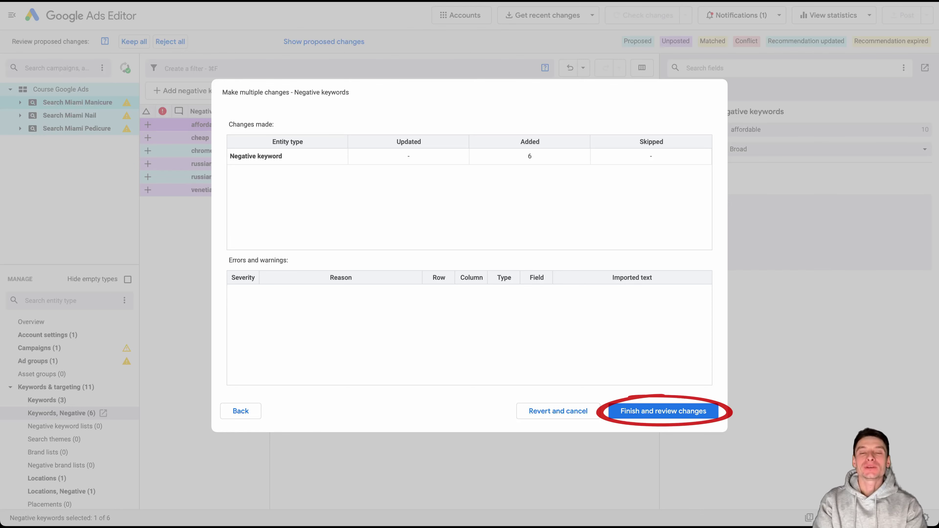
key("Return")
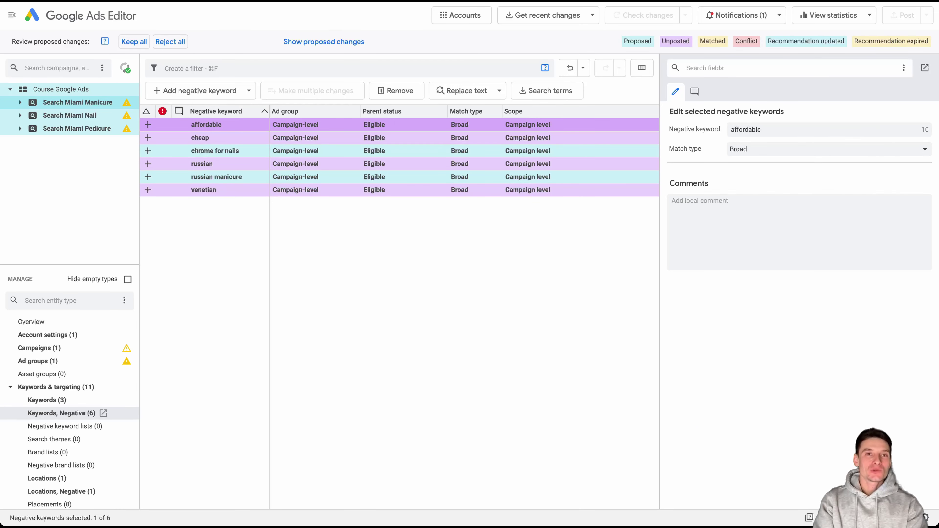
- Set all chrome for nails and russian manicure negatives across the account to Phrase match and keep all proposed changes
left_click(61, 89)
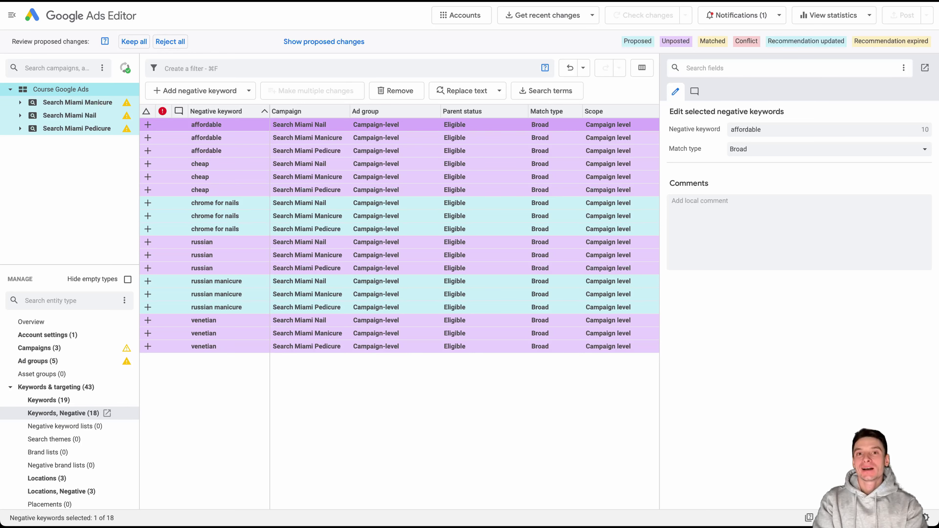
left_click(215, 203)
left_click(215, 216, "shift")
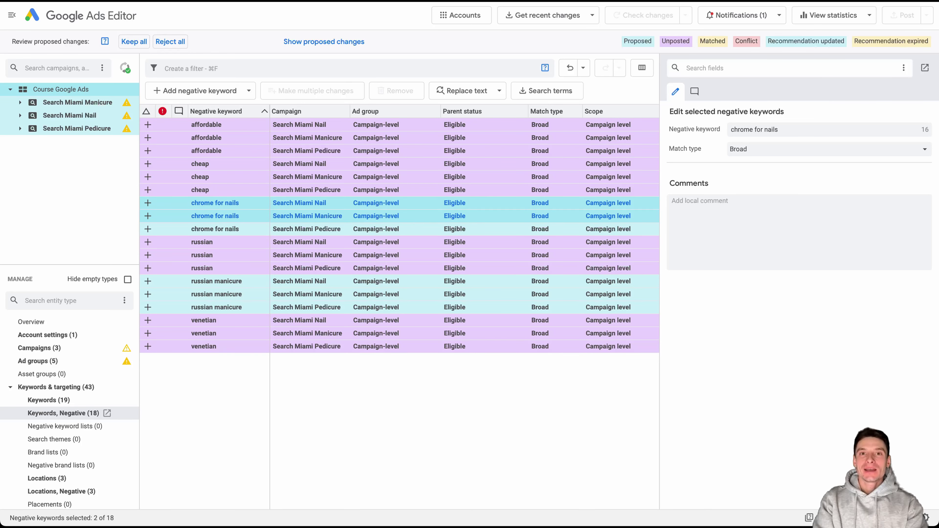
left_click(215, 229, "shift")
left_click(217, 281, "super")
left_click(216, 294, "super")
left_click(217, 307, "super")
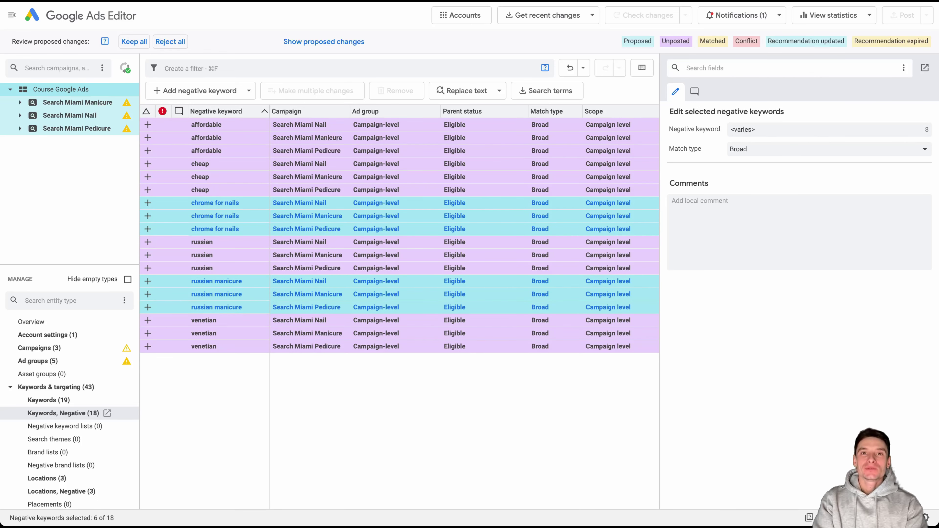
left_click(740, 149)
left_click(740, 163)
left_click(134, 42)
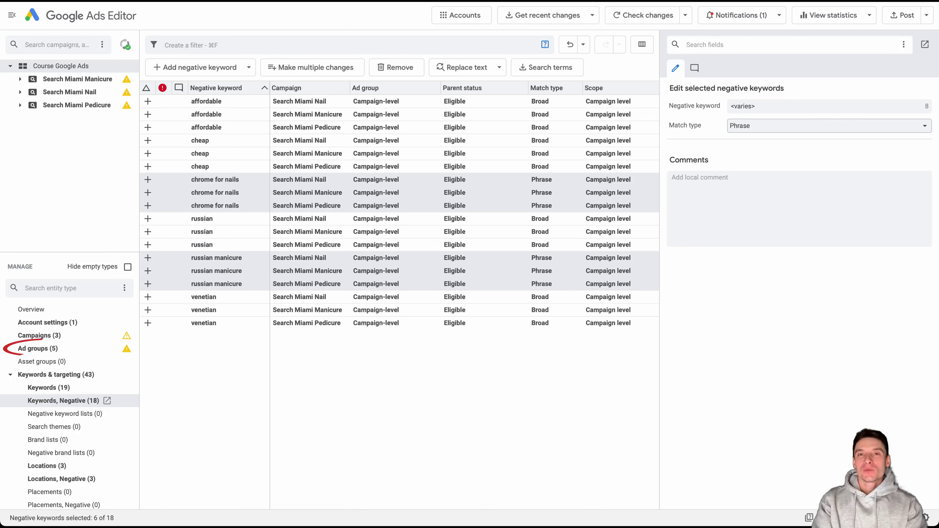
- Open the account's ad groups and select all of them for editing
left_click(38, 348)
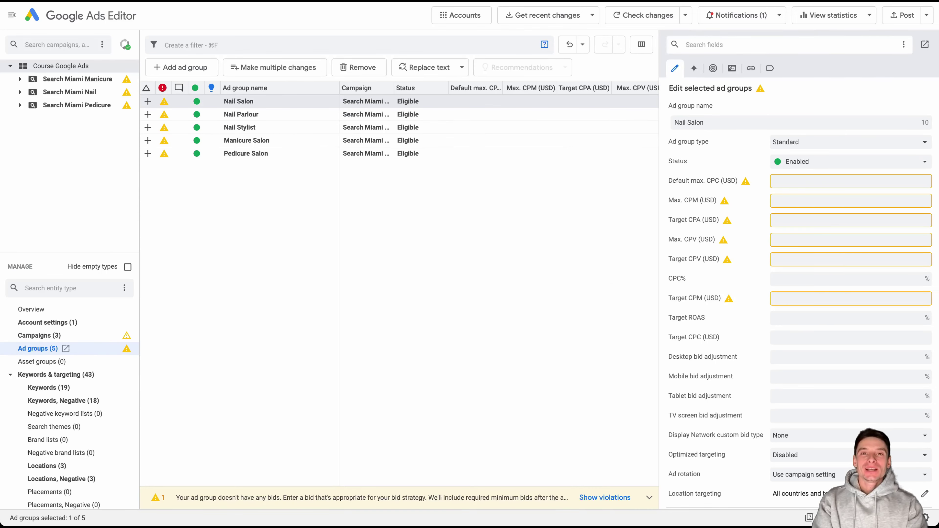
key("super+a")
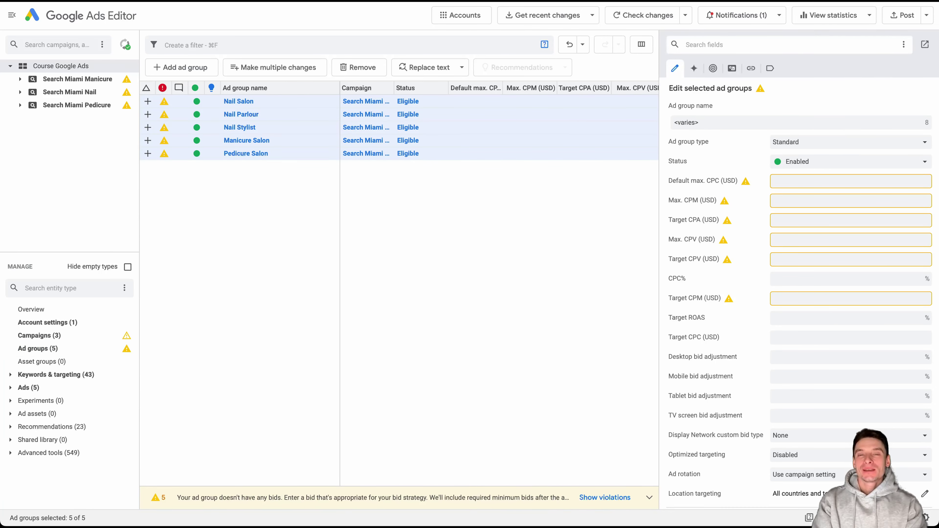